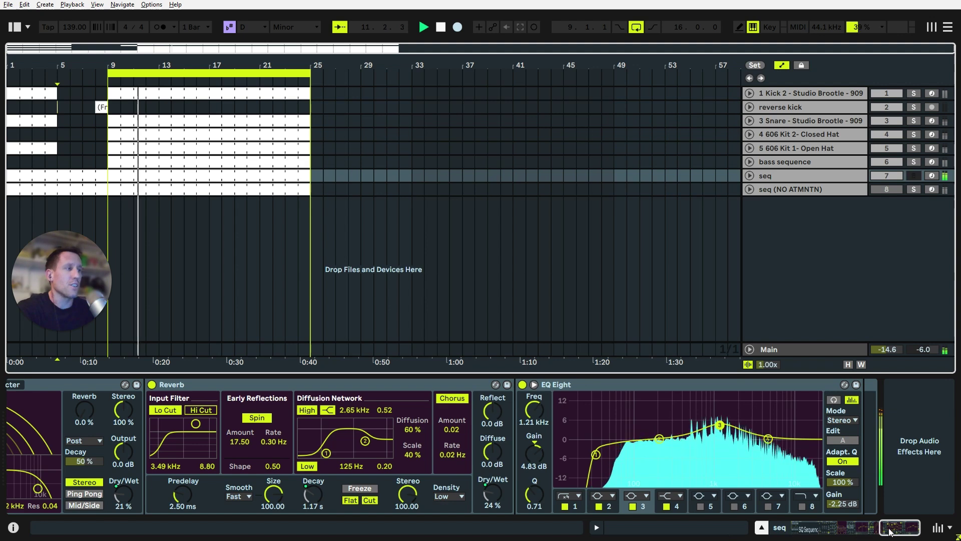
# Move the solo from the seq track to the seq (NO ATMNTN) track and bring up its Instrument Rack
pyautogui.click(791, 532)
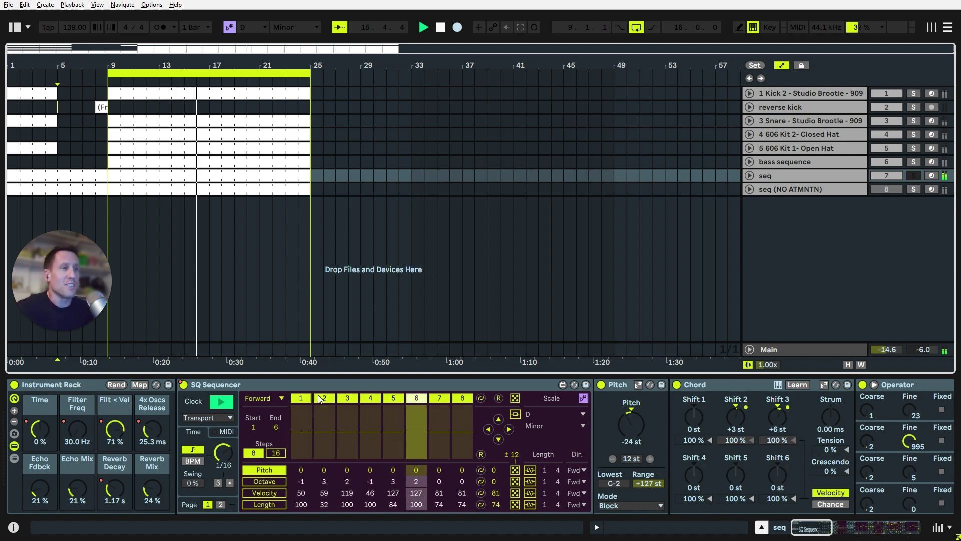
pyautogui.click(912, 176)
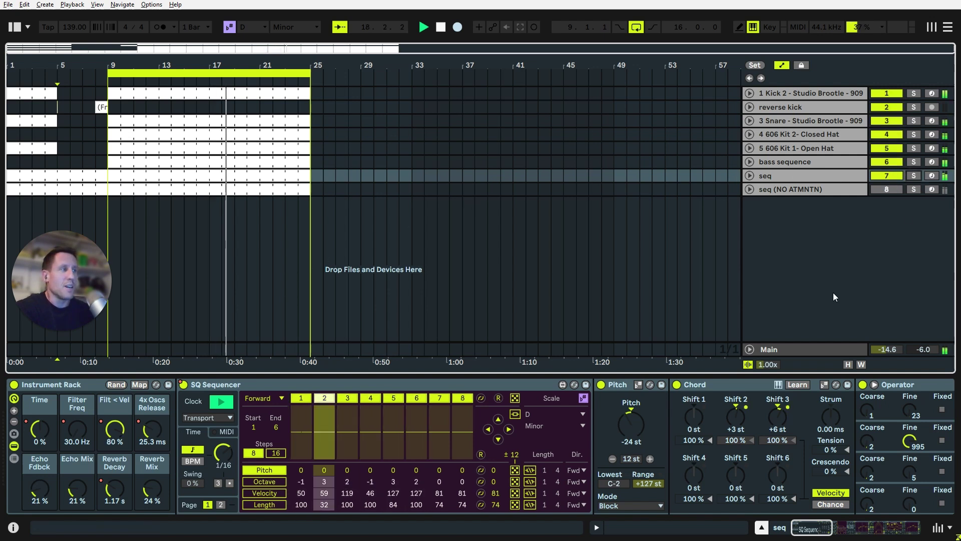
pyautogui.click(916, 190)
pyautogui.click(836, 194)
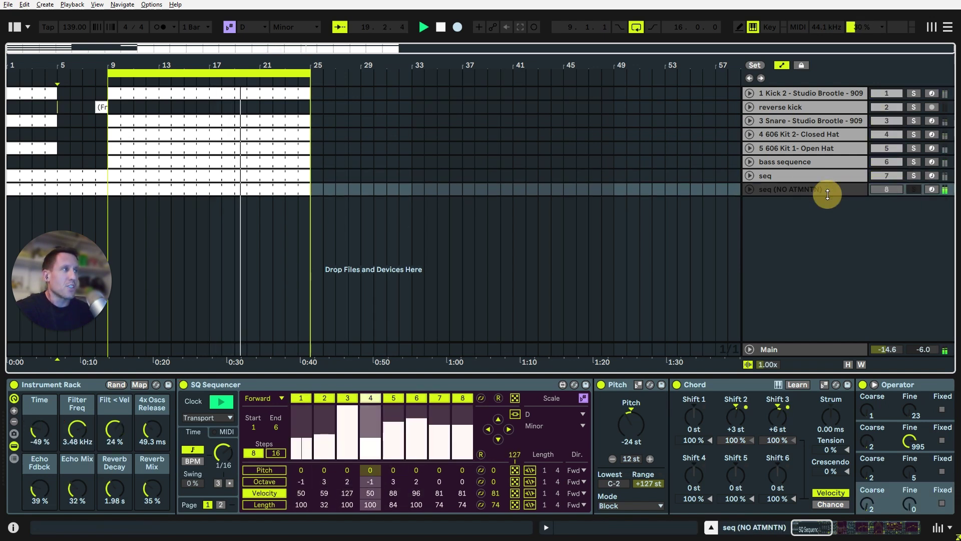
pyautogui.click(71, 383)
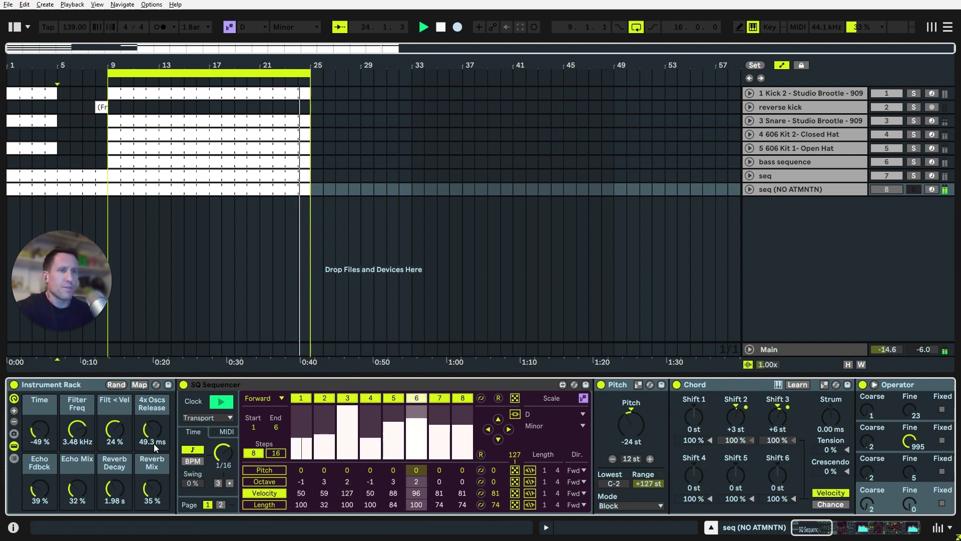
# Set the rack's Time macro to -54 % and compare the soloed seq (NO ATMNTN) track against the full mix
pyautogui.moveTo(40, 425)
pyautogui.mouseDown()
pyautogui.moveTo(41, 440)
pyautogui.moveTo(41, 415)
pyautogui.mouseUp()
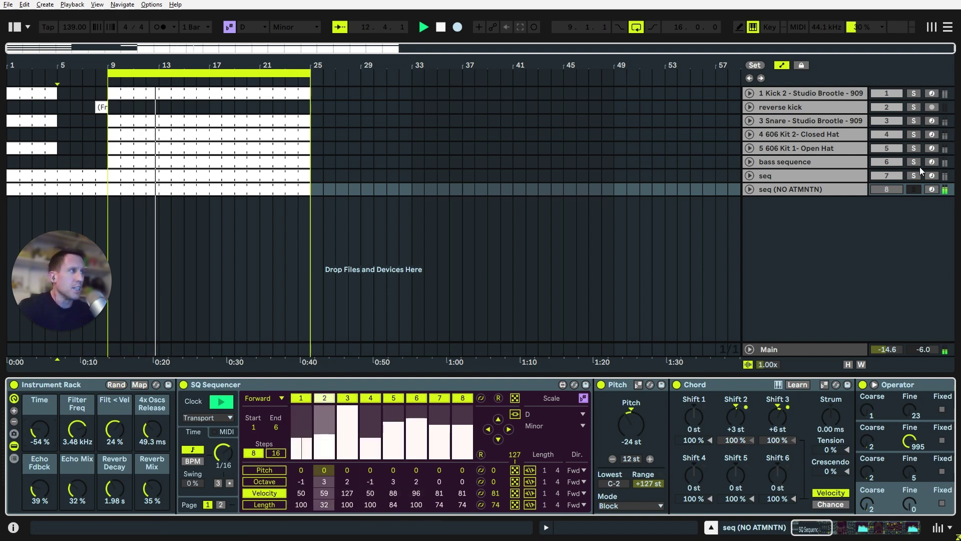
pyautogui.click(914, 191)
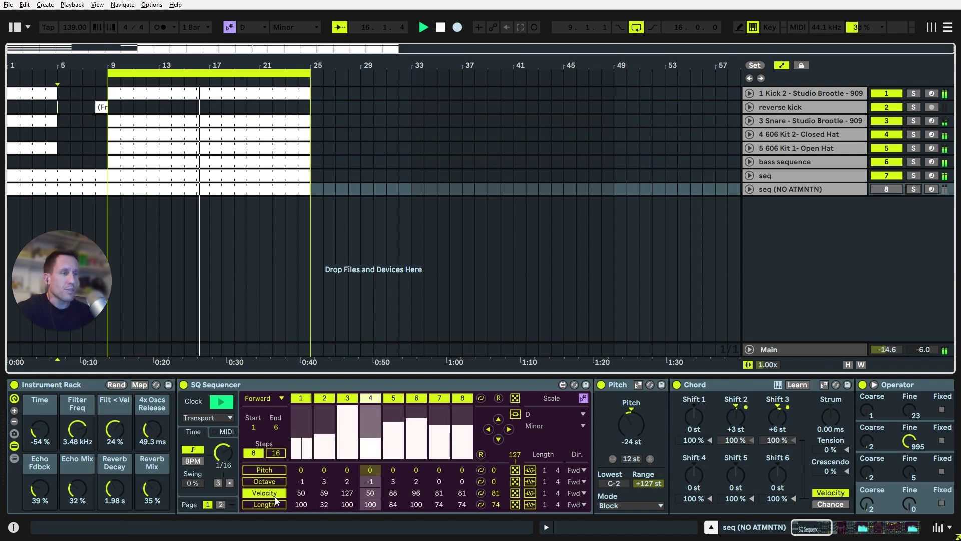
pyautogui.click(914, 189)
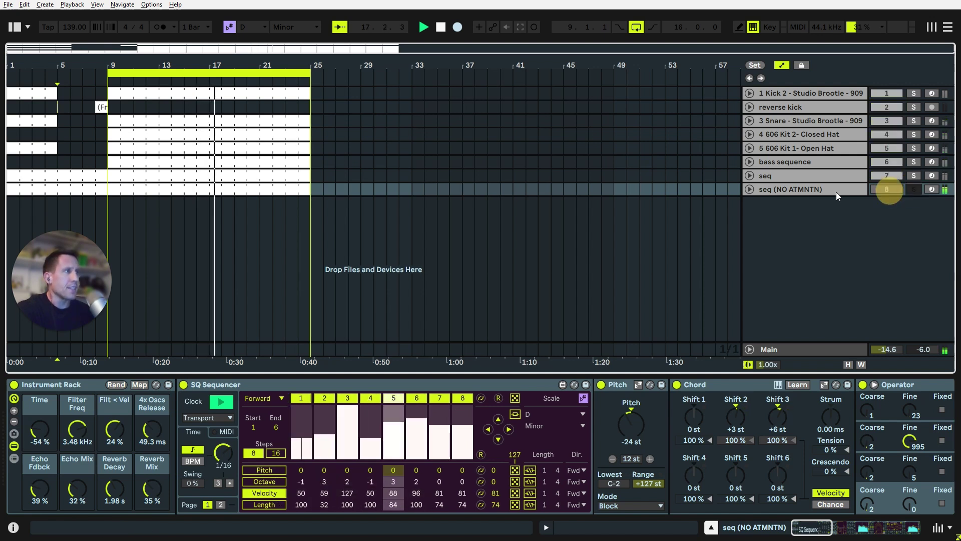
# Check the sequencer's pitch lane and set the velocities of steps 2, 3 and 4 to 46, 89 and 42
pyautogui.click(272, 470)
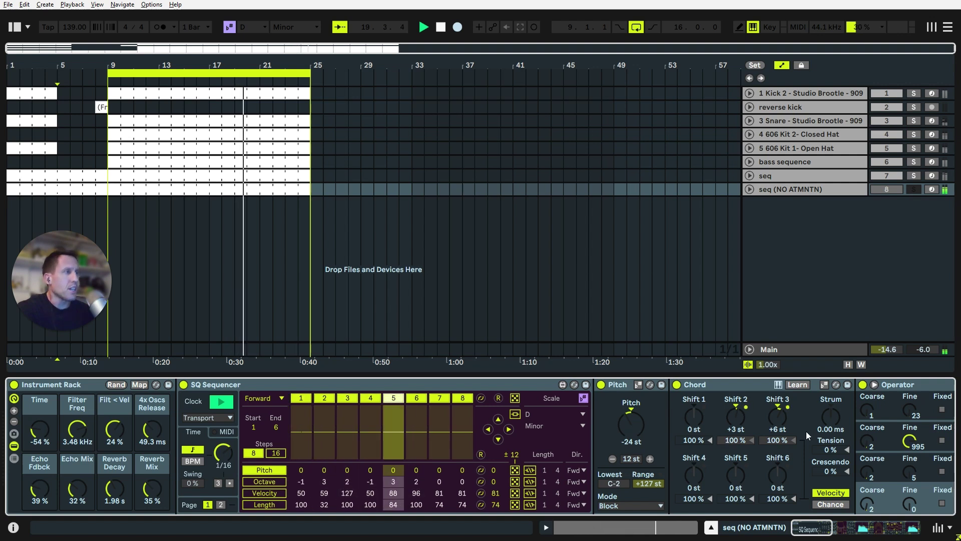
pyautogui.click(278, 492)
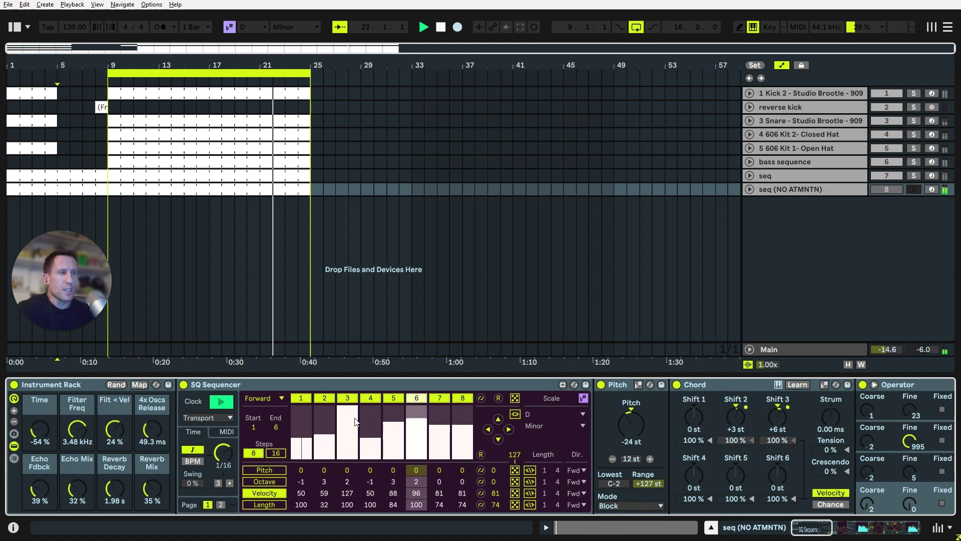
pyautogui.moveTo(349, 446); pyautogui.dragTo(350, 395)
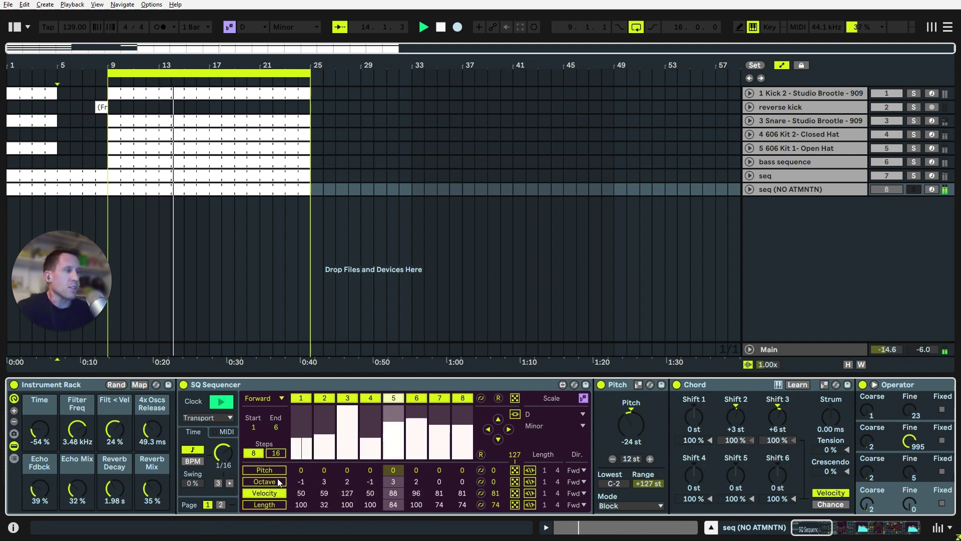
pyautogui.moveTo(341, 435)
pyautogui.mouseDown()
pyautogui.moveTo(350, 459)
pyautogui.moveTo(322, 397)
pyautogui.moveTo(327, 440)
pyautogui.moveTo(365, 406)
pyautogui.moveTo(353, 408)
pyautogui.moveTo(372, 445)
pyautogui.moveTo(347, 421)
pyautogui.mouseUp()
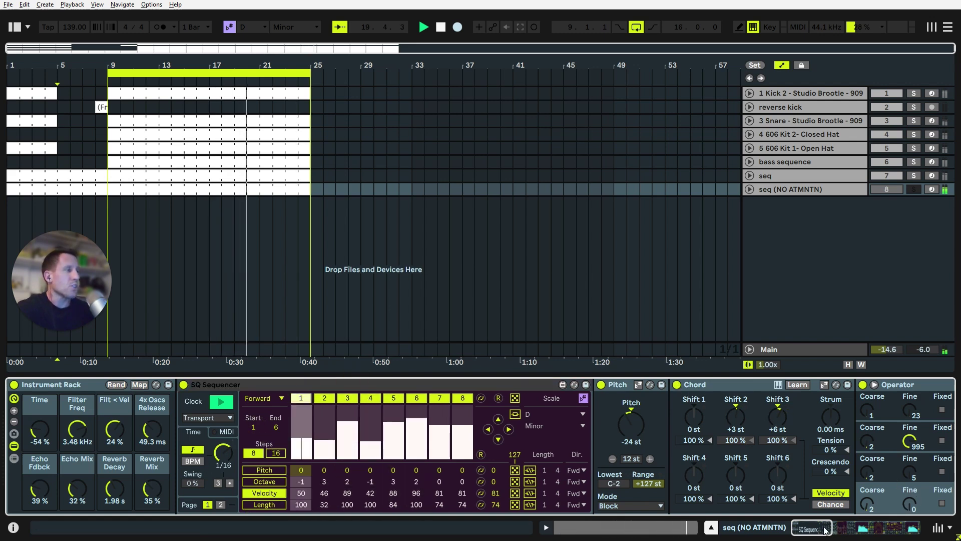
# Examine Operator's filter settings, including its frequency response, velocity modulation and envelope
pyautogui.moveTo(805, 527); pyautogui.dragTo(832, 527)
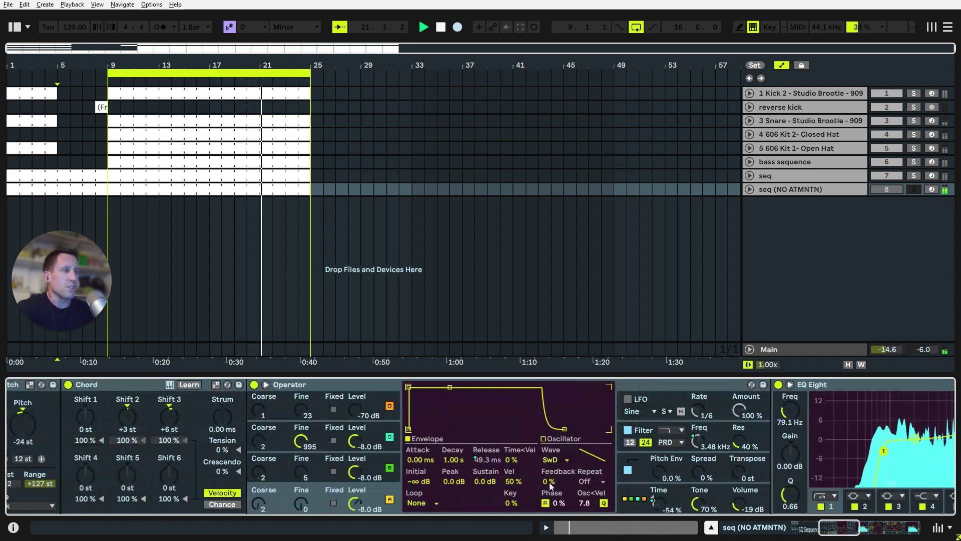
pyautogui.click(662, 450)
pyautogui.click(643, 435)
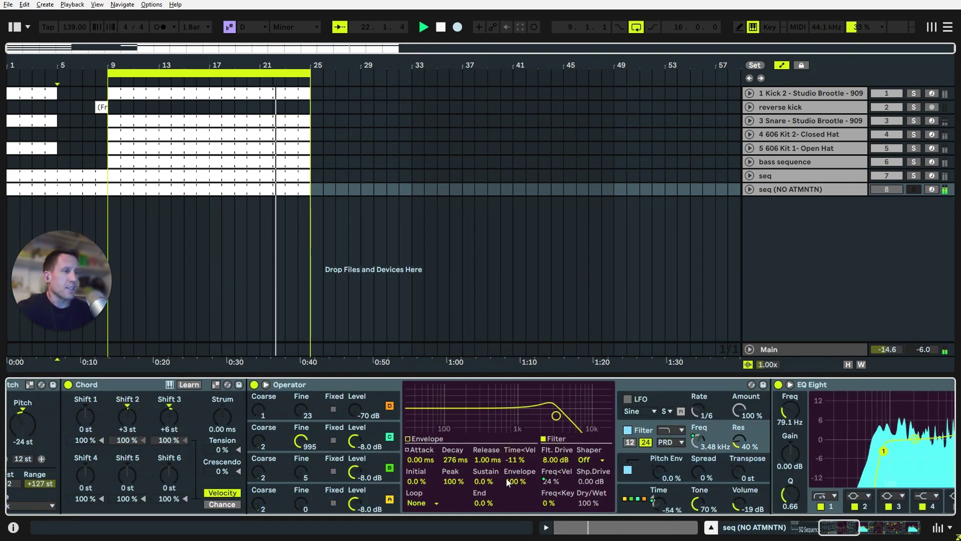
pyautogui.click(419, 439)
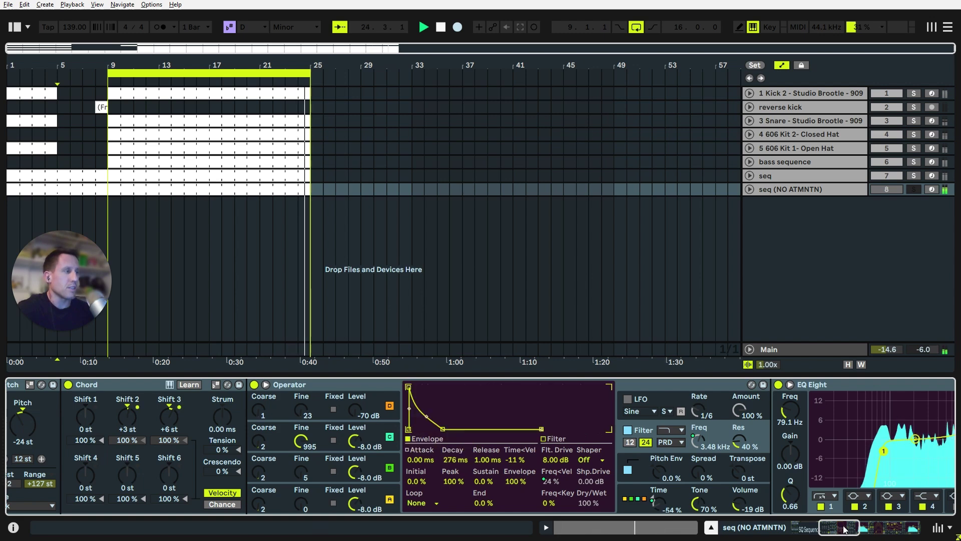
# Raise the sequencer's step 2 velocity to 95 and its step 3 velocity to 108
pyautogui.moveTo(844, 529); pyautogui.dragTo(812, 529)
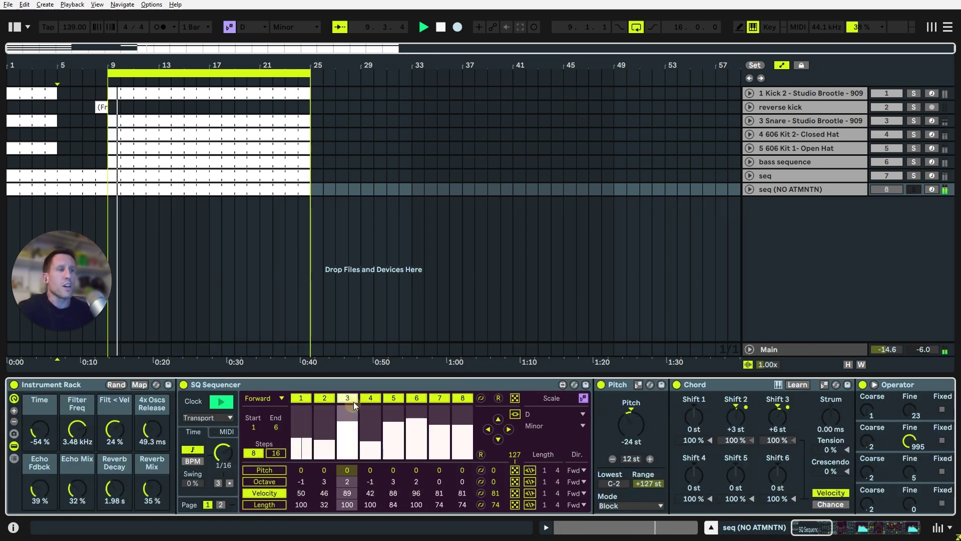
pyautogui.moveTo(353, 401)
pyautogui.mouseDown()
pyautogui.moveTo(337, 418)
pyautogui.moveTo(356, 413)
pyautogui.mouseUp()
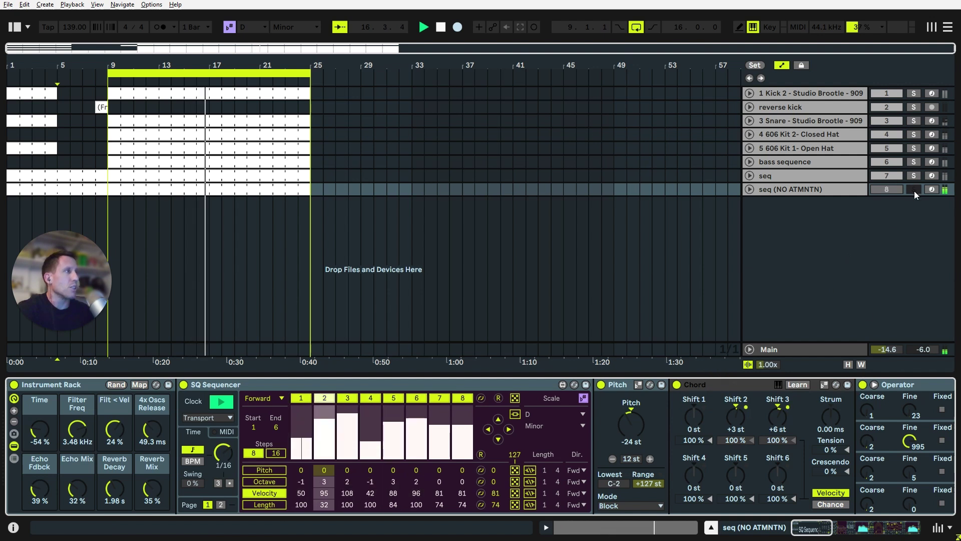
# Set the rack's Reverb Decay macro to 514 ms and its Echo Fdbck macro to 32 %
pyautogui.moveTo(114, 486); pyautogui.dragTo(114, 495)
pyautogui.moveTo(40, 486); pyautogui.dragTo(40, 498)
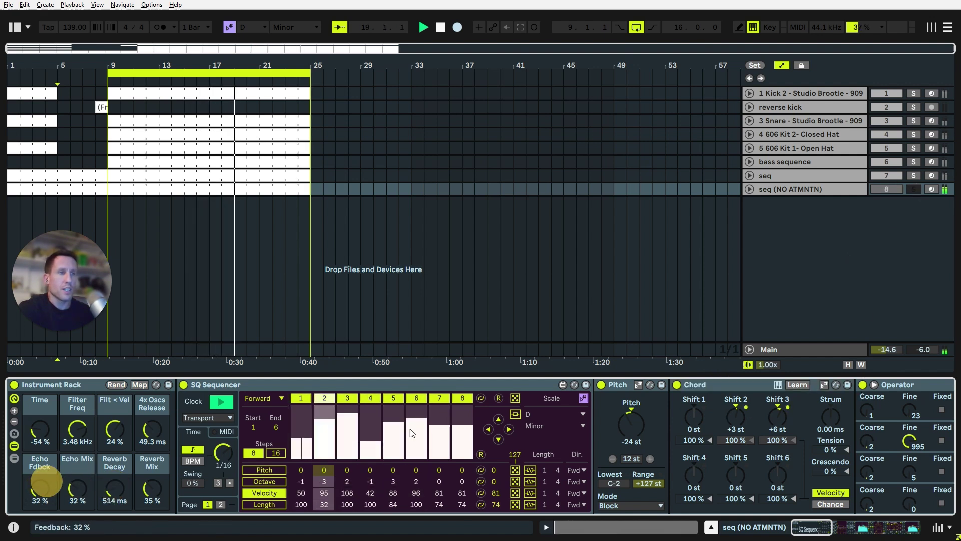
# Try the Chord device's Shift 3 at +7 st and return it to +6 st
pyautogui.click(752, 388)
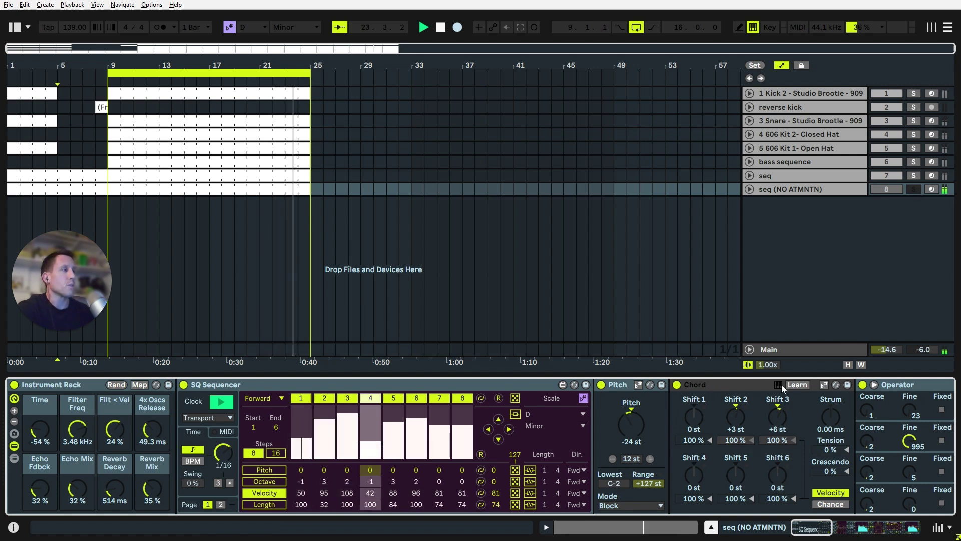
pyautogui.click(782, 419)
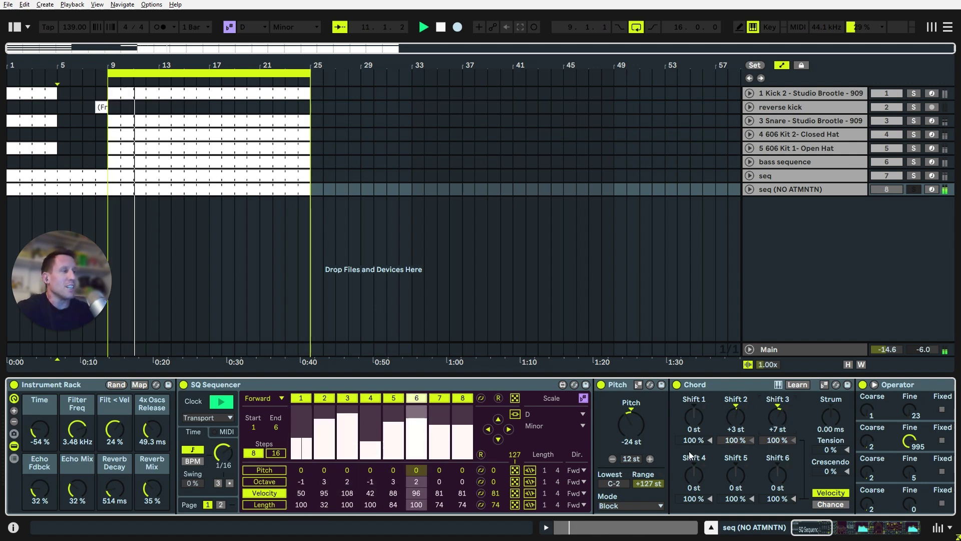
pyautogui.moveTo(776, 412); pyautogui.dragTo(776, 417)
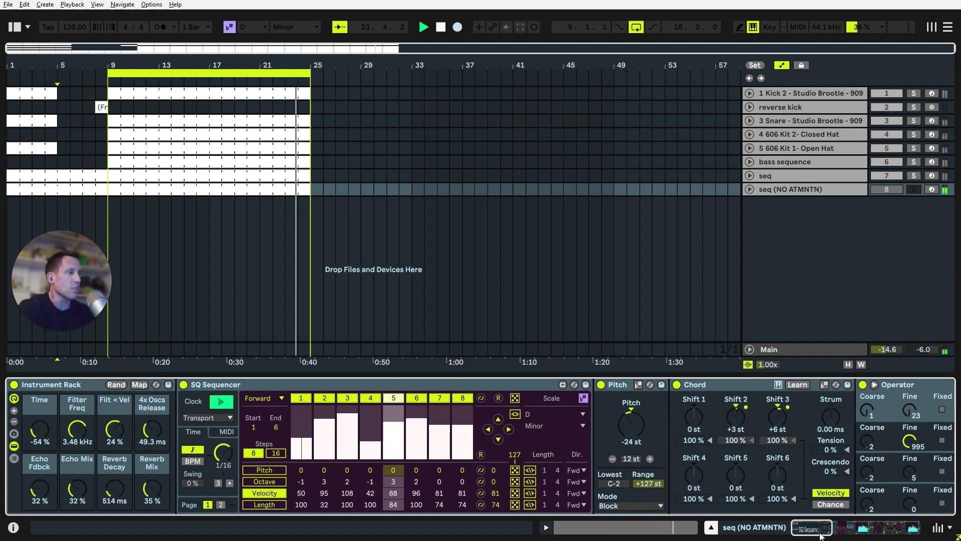
# Examine the tuning, level and envelope settings of Operator's oscillators C, B and A
pyautogui.moveTo(820, 532); pyautogui.dragTo(849, 528)
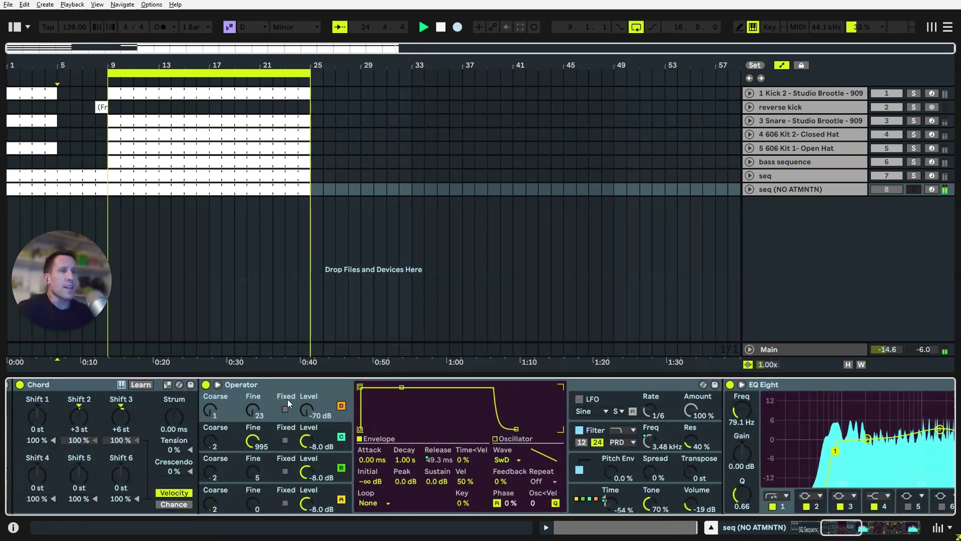
pyautogui.click(912, 190)
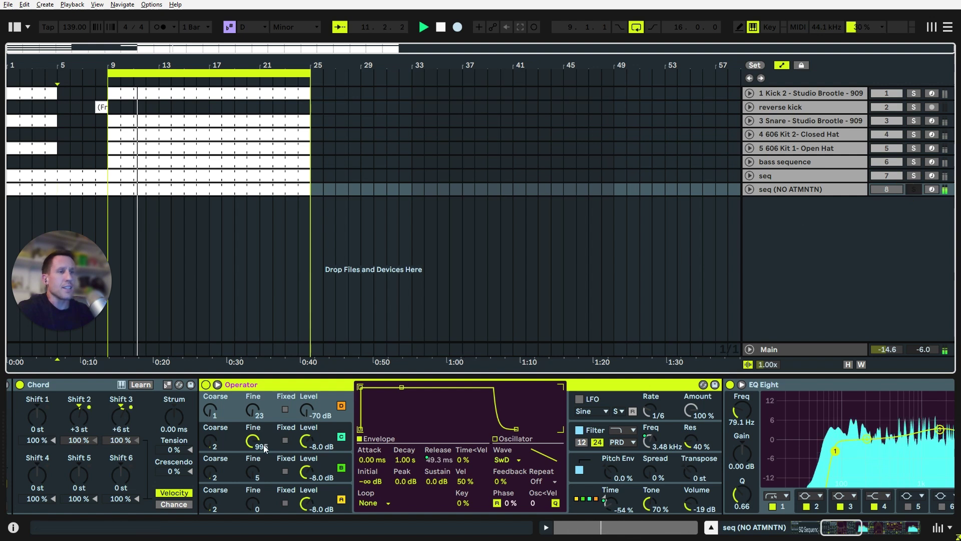
pyautogui.click(327, 428)
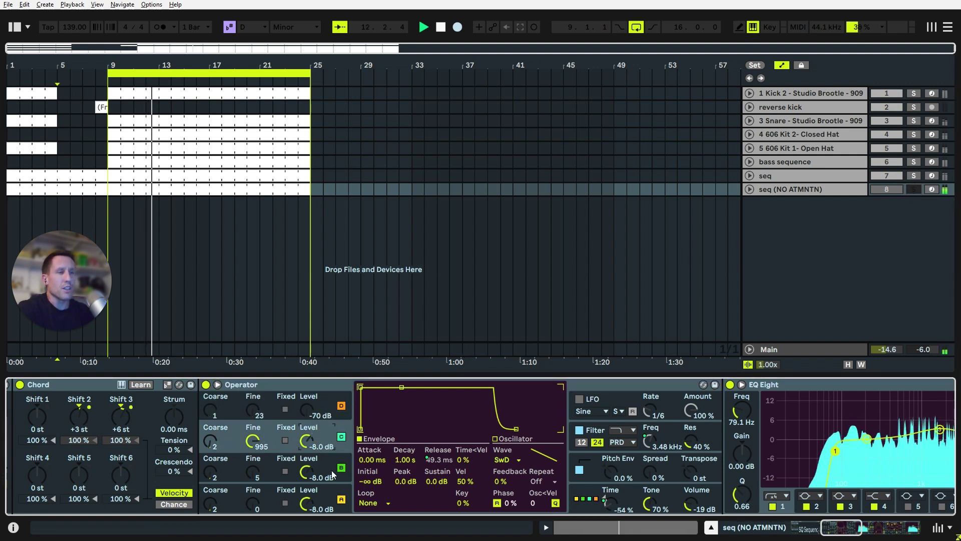
pyautogui.click(328, 468)
pyautogui.click(326, 491)
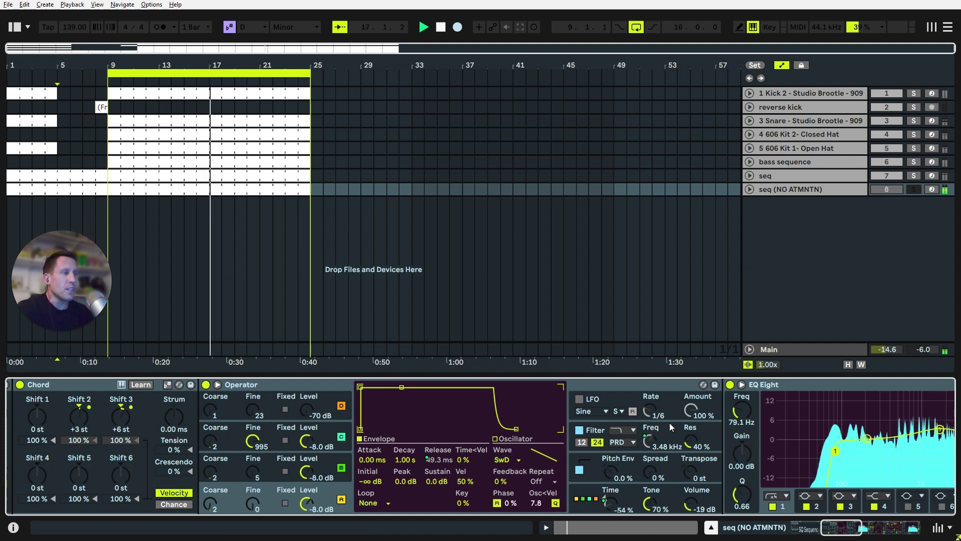
# Set the glide time in Operator's pitch settings to 15.8 ms
pyautogui.click(586, 470)
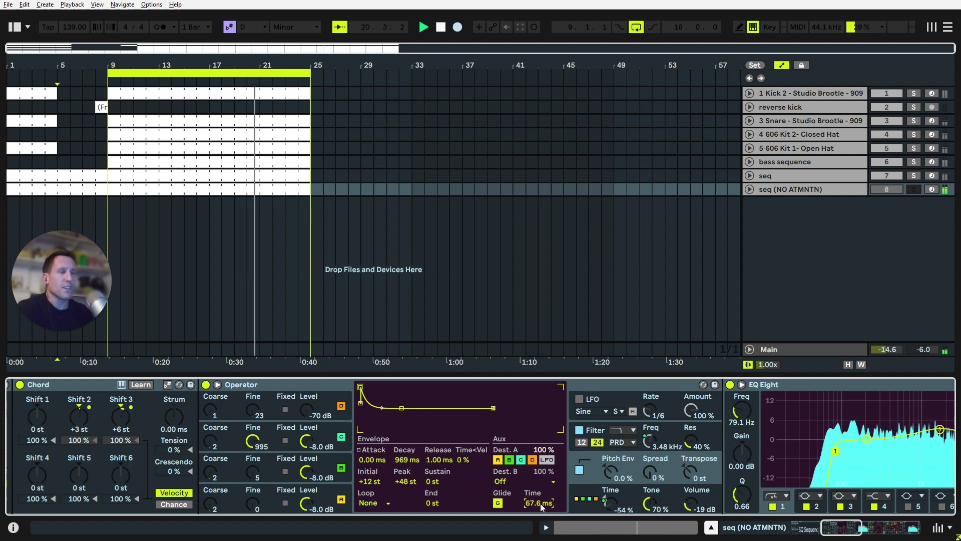
pyautogui.scroll(-5, 538, 503)
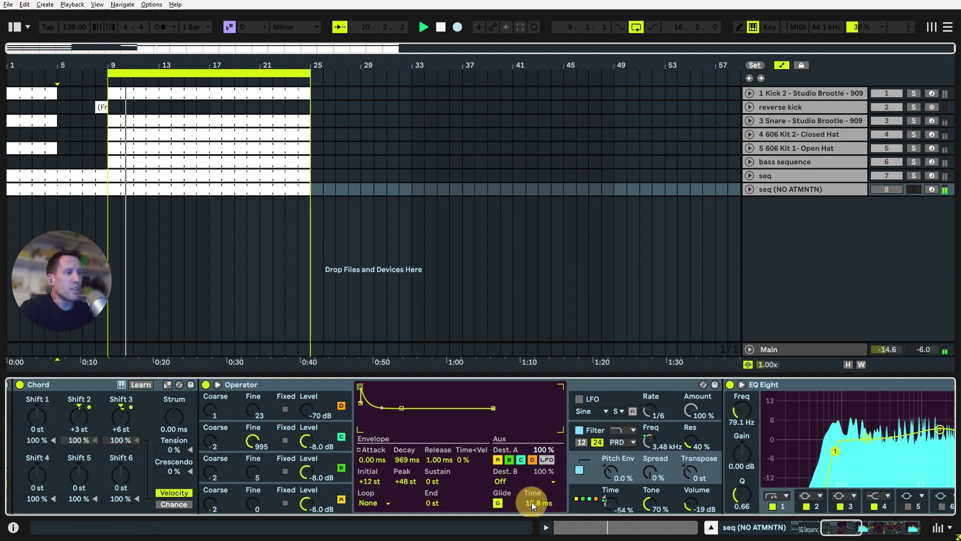
pyautogui.moveTo(532, 501); pyautogui.dragTo(531, 496)
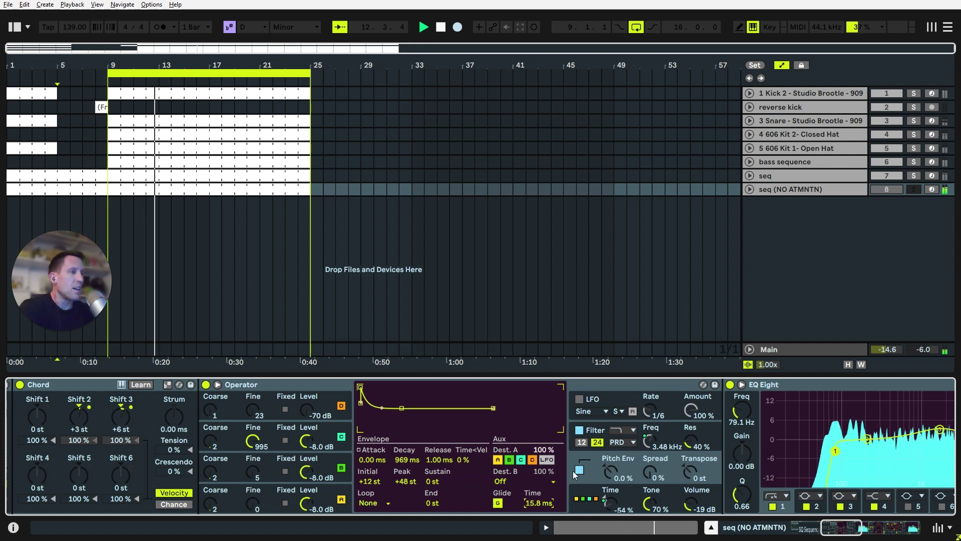
# Try other drive amounts on Operator's filter, restore 8.00 dB and review the filter envelope
pyautogui.click(600, 433)
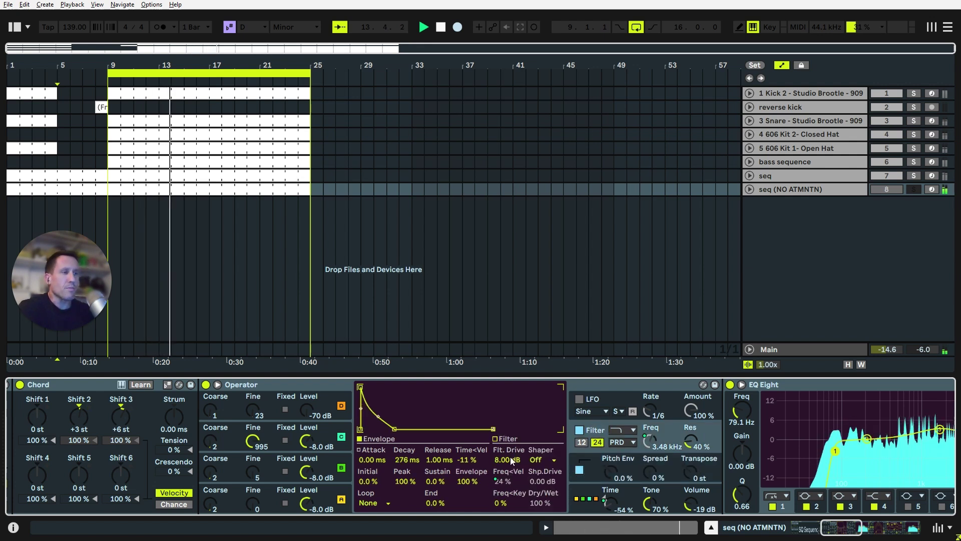
pyautogui.moveTo(511, 461)
pyautogui.mouseDown()
pyautogui.moveTo(511, 451)
pyautogui.moveTo(515, 471)
pyautogui.mouseUp()
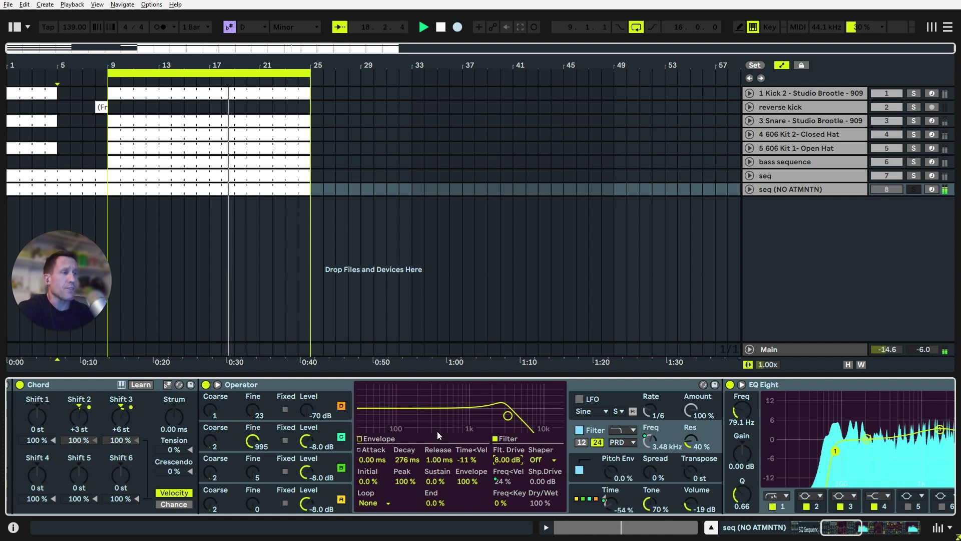
pyautogui.click(375, 440)
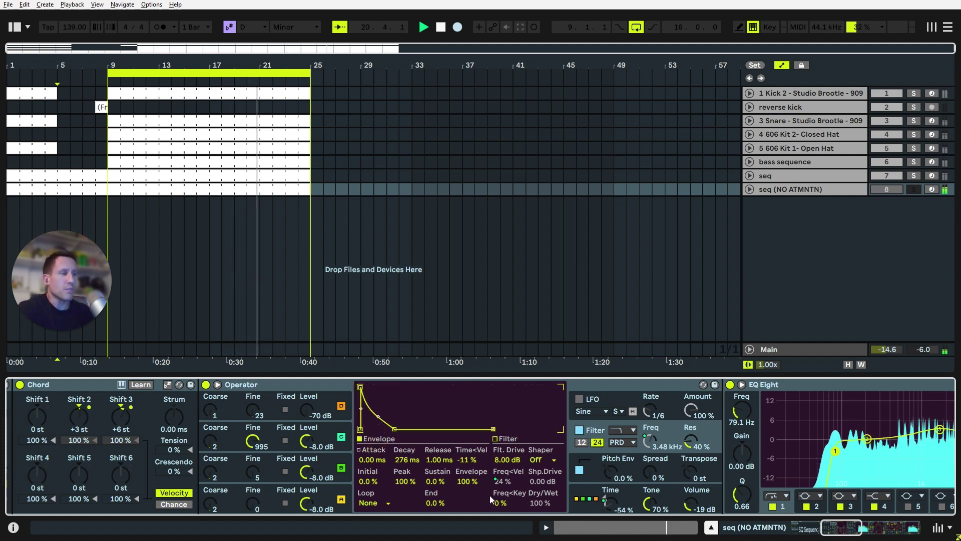
# Try other Osc<Vel amounts on Operator's oscillator A and restore 7.8
pyautogui.click(338, 499)
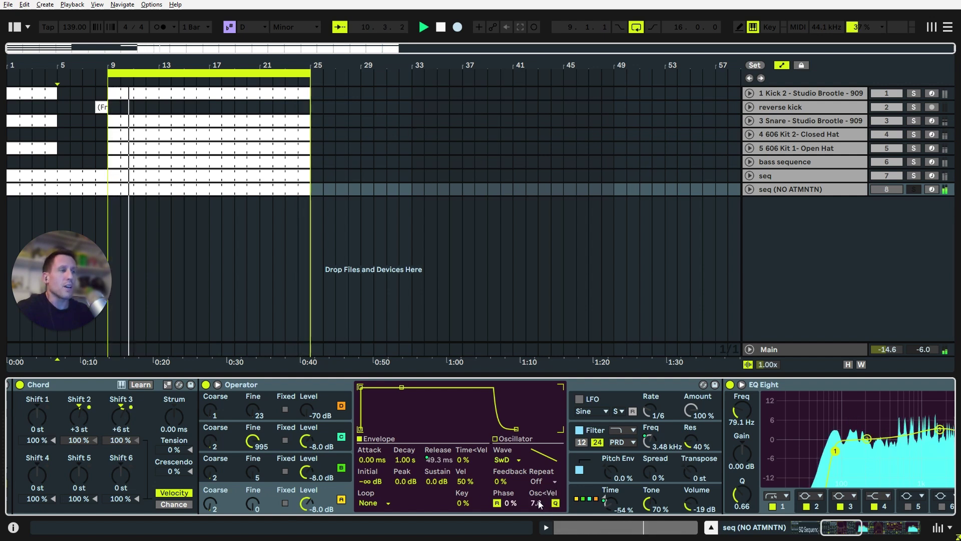
pyautogui.moveTo(538, 507); pyautogui.dragTo(539, 502)
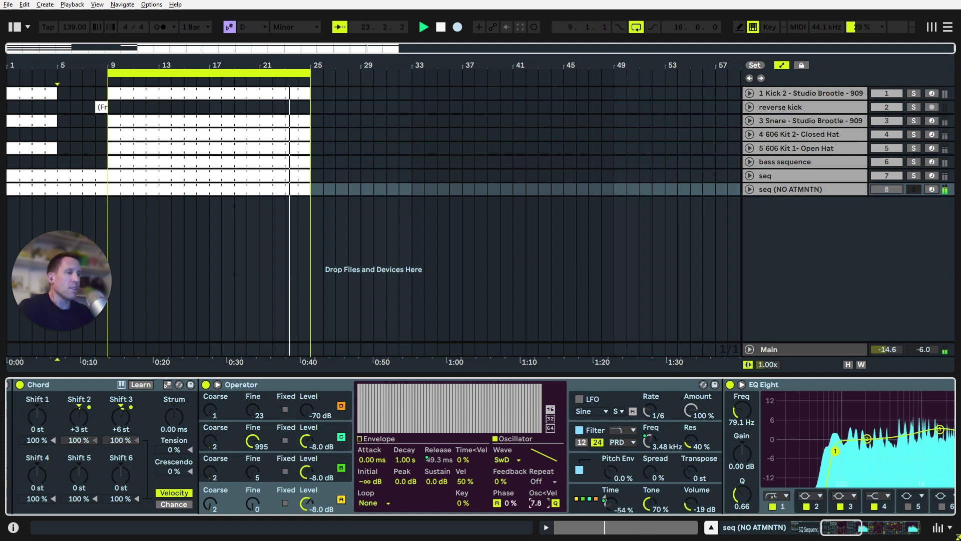
# Check Operator's pitch envelope settings, return to the sequencer devices and unsolo the seq (NO ATMNTN) track
pyautogui.click(603, 465)
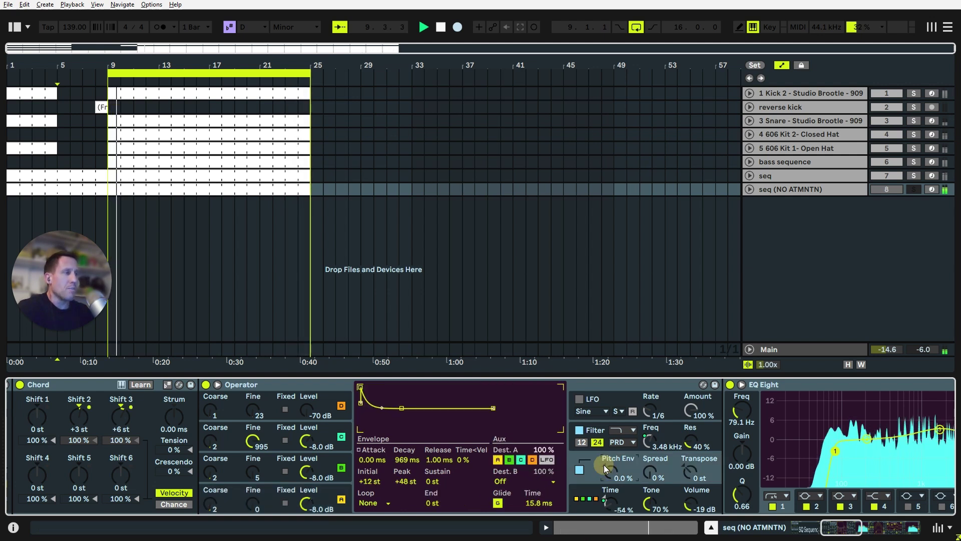
pyautogui.moveTo(837, 530); pyautogui.dragTo(808, 529)
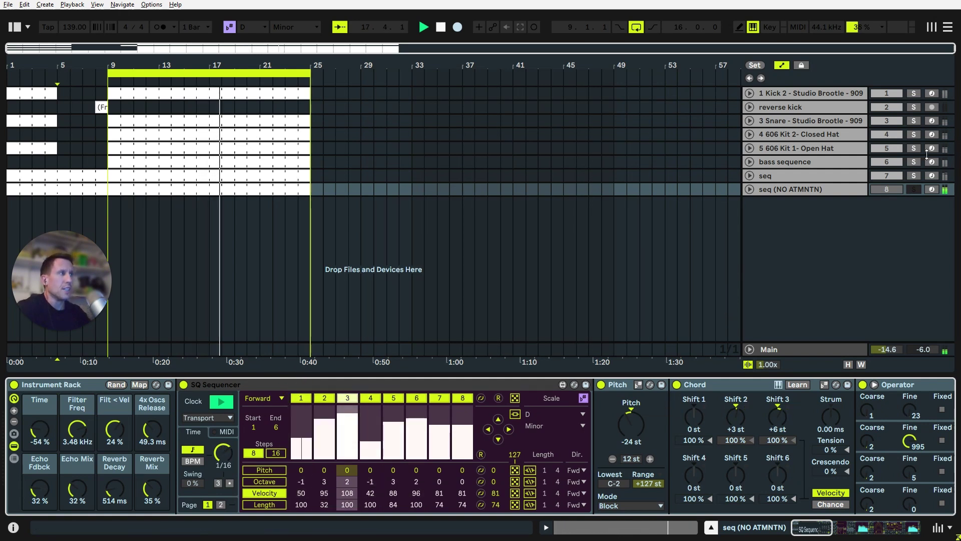
pyautogui.click(915, 190)
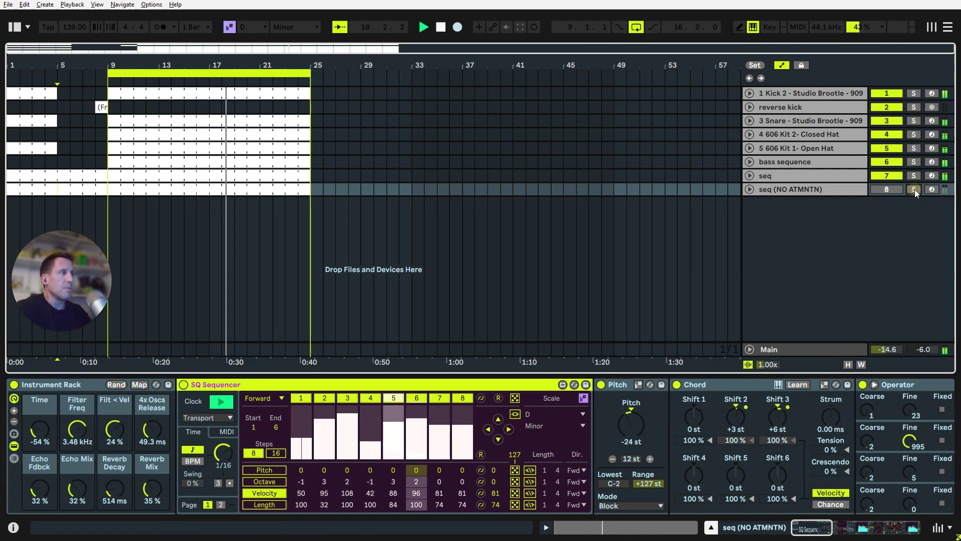
# Audition the bass sequence track on its own, release its solo and solo the seq (NO ATMNTN) track
pyautogui.click(917, 162)
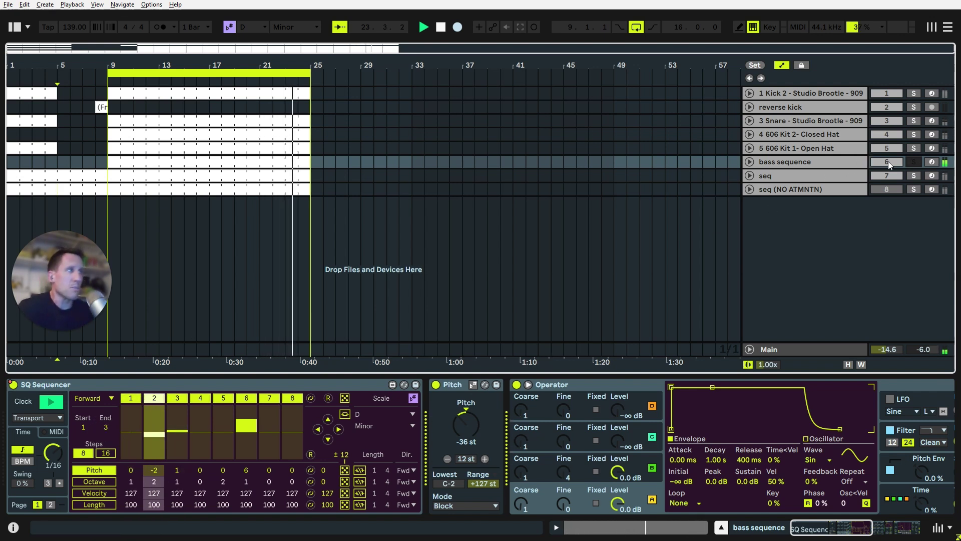
pyautogui.click(912, 161)
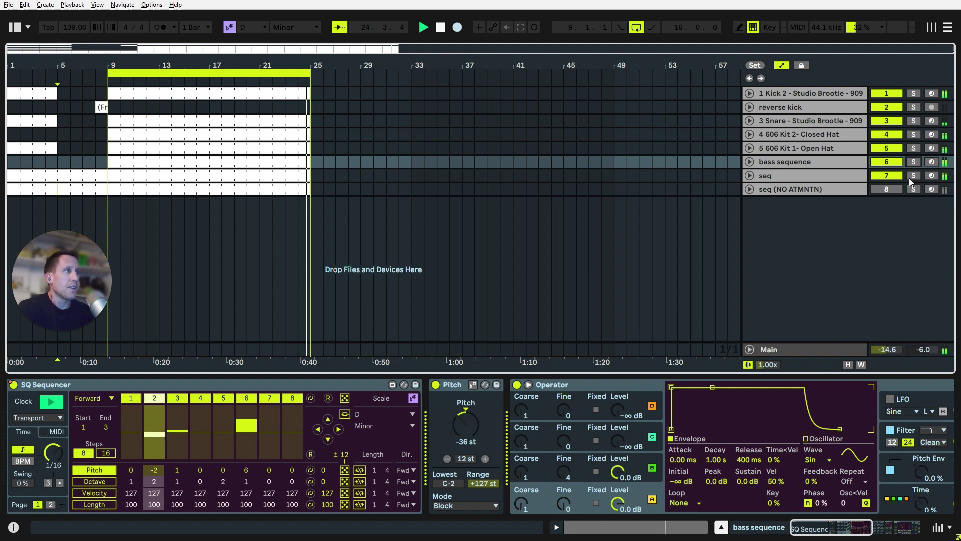
pyautogui.click(912, 175)
pyautogui.click(907, 189)
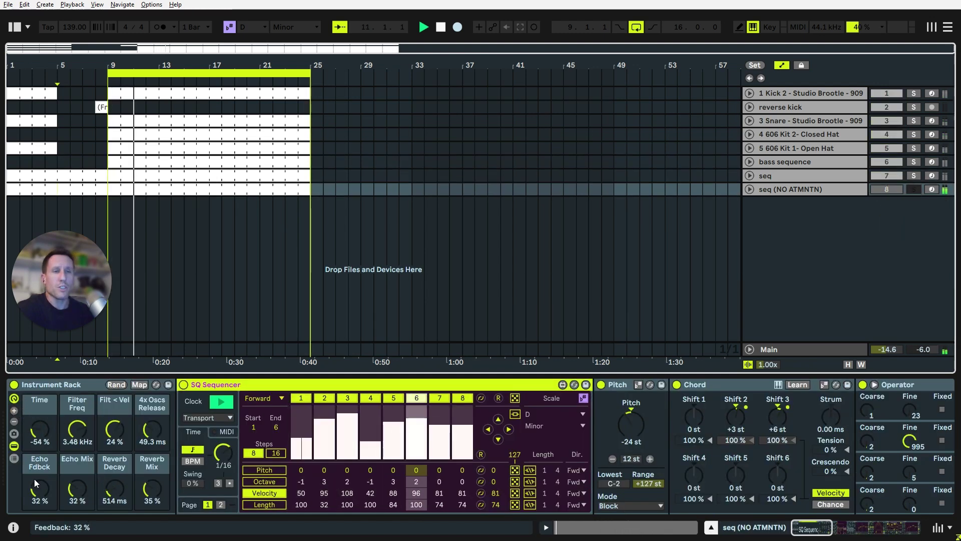
# Set the rack's Time to -57 % and Filter Freq to 416 Hz, and vary sequencer step 4's velocity between 127 and 52
pyautogui.click(41, 429)
pyautogui.moveTo(43, 427); pyautogui.dragTo(76, 447)
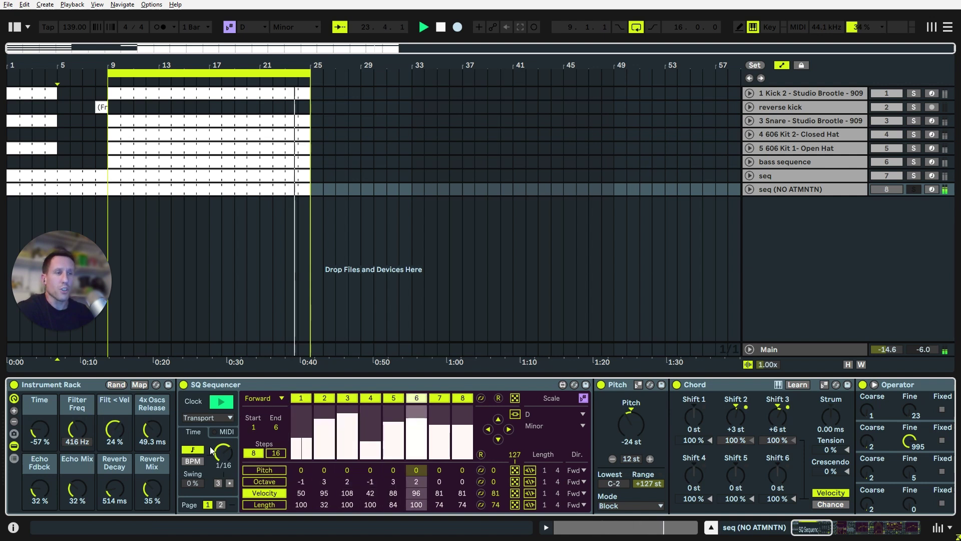
pyautogui.click(375, 411)
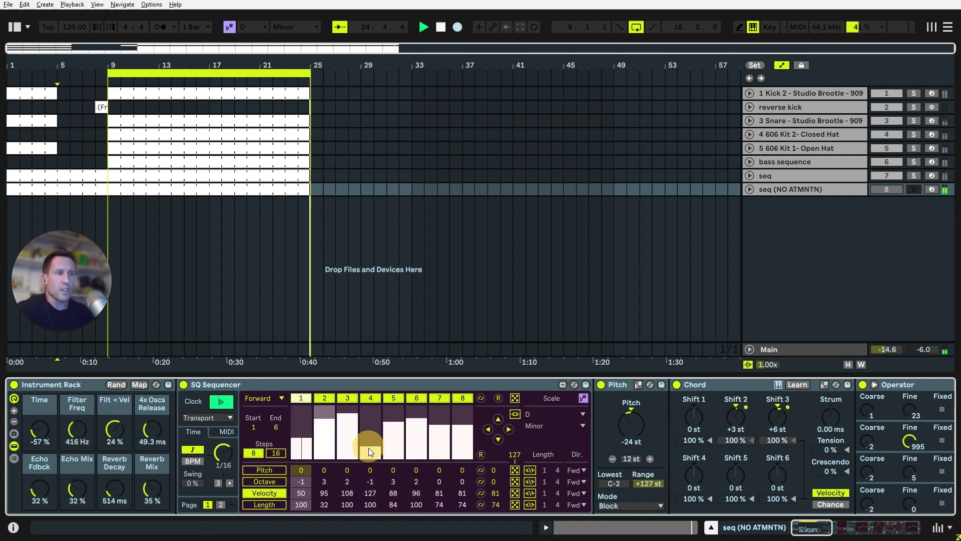
pyautogui.click(369, 437)
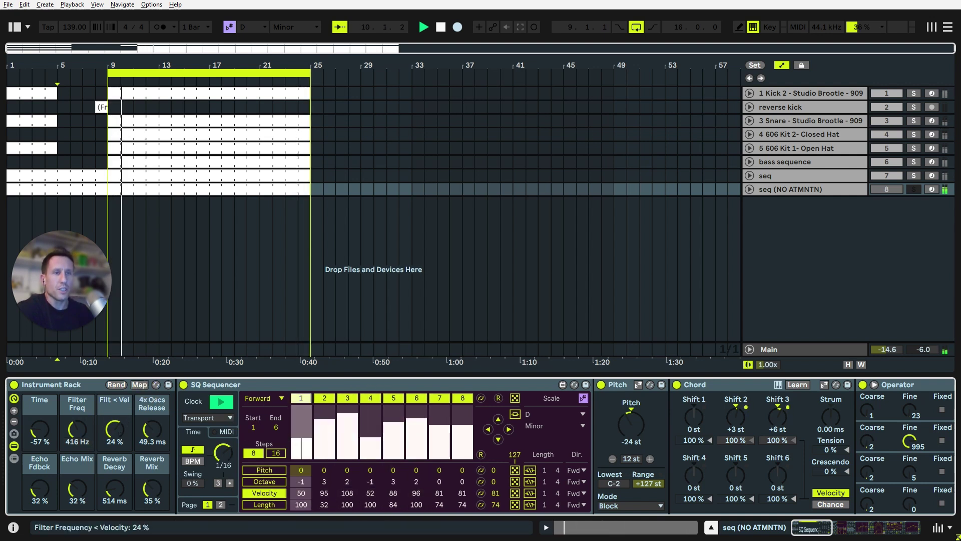
# Try Filt < Vel at 100 %, set step 4's velocity to 25 and step 5's to 76, and reduce Filt < Vel to 5 %
pyautogui.moveTo(114, 429); pyautogui.dragTo(114, 400)
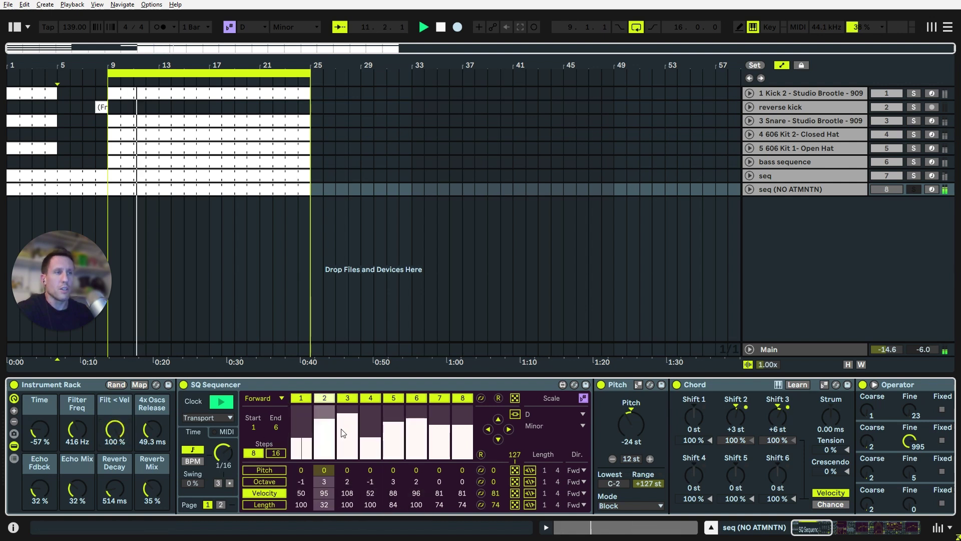
pyautogui.moveTo(375, 445)
pyautogui.mouseDown()
pyautogui.moveTo(371, 380)
pyautogui.moveTo(371, 450)
pyautogui.moveTo(385, 440)
pyautogui.moveTo(391, 382)
pyautogui.moveTo(392, 427)
pyautogui.mouseUp()
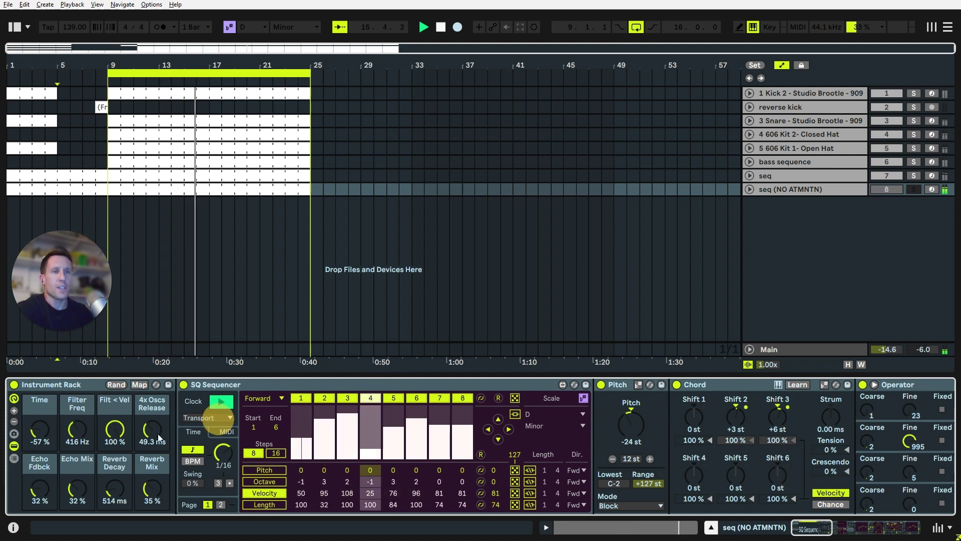
pyautogui.moveTo(114, 431); pyautogui.dragTo(114, 475)
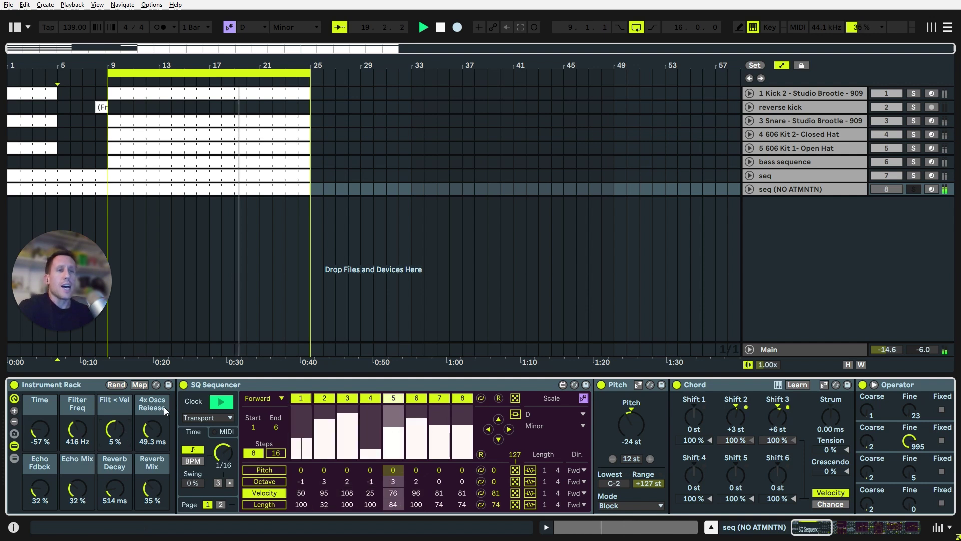
# Try Filter Freq at 3.67 kHz with a 60.0 s oscillator release, and settle on 1.20 kHz and 1.00 ms
pyautogui.click(145, 434)
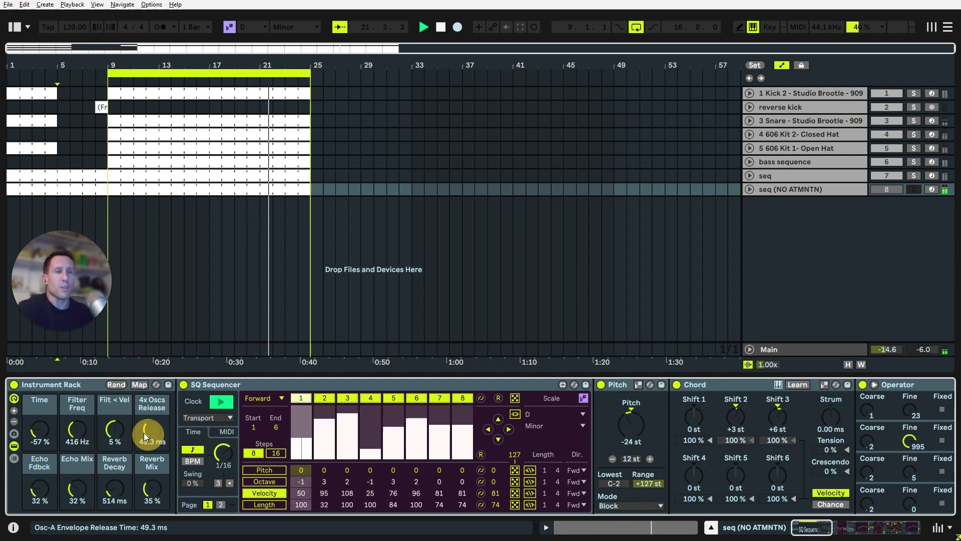
pyautogui.moveTo(76, 431); pyautogui.dragTo(77, 411)
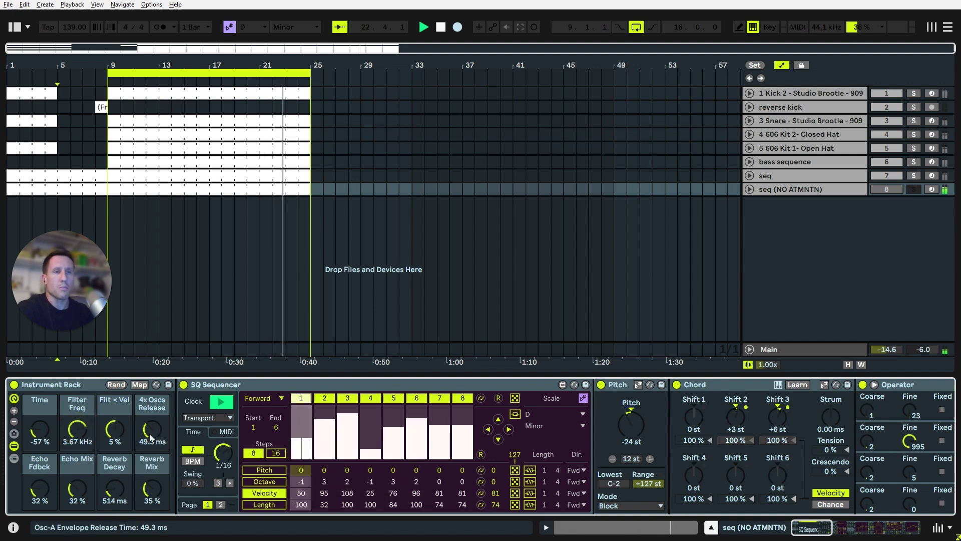
pyautogui.moveTo(150, 438); pyautogui.dragTo(150, 401)
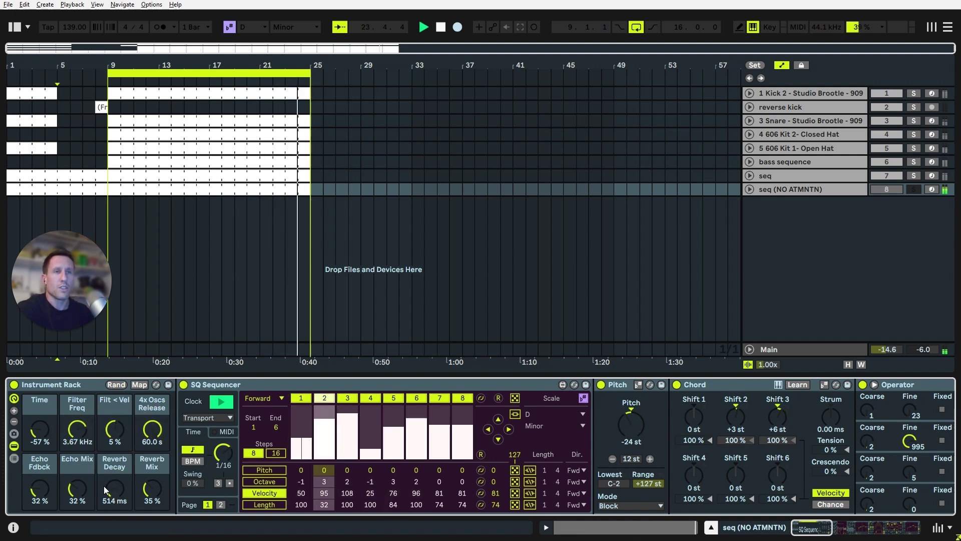
pyautogui.moveTo(89, 431); pyautogui.dragTo(152, 480)
# Set Echo Fdbck to 39 % and Echo Mix to 25 %, and compare the soloed seq (NO ATMNTN) track with the full mix
pyautogui.moveTo(42, 503); pyautogui.dragTo(42, 492)
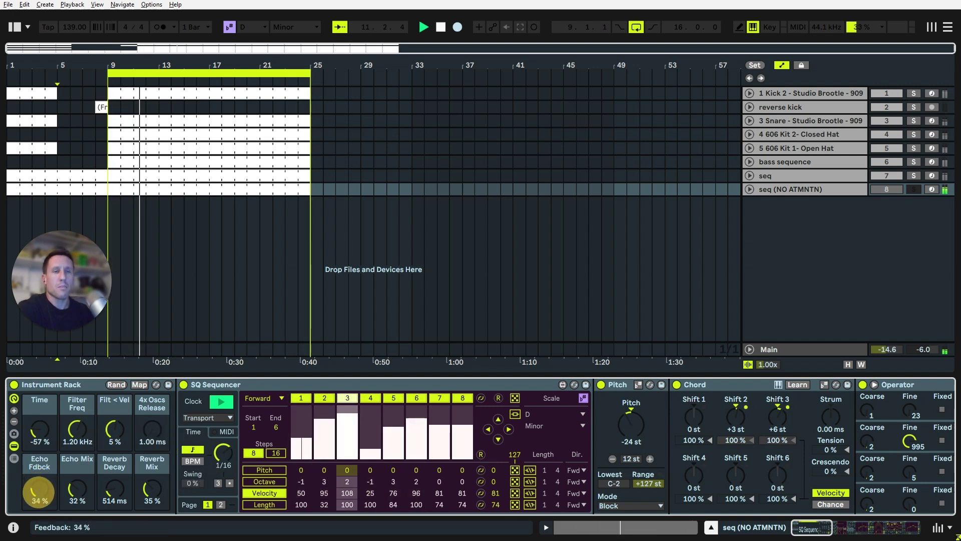
pyautogui.moveTo(77, 488); pyautogui.dragTo(77, 460)
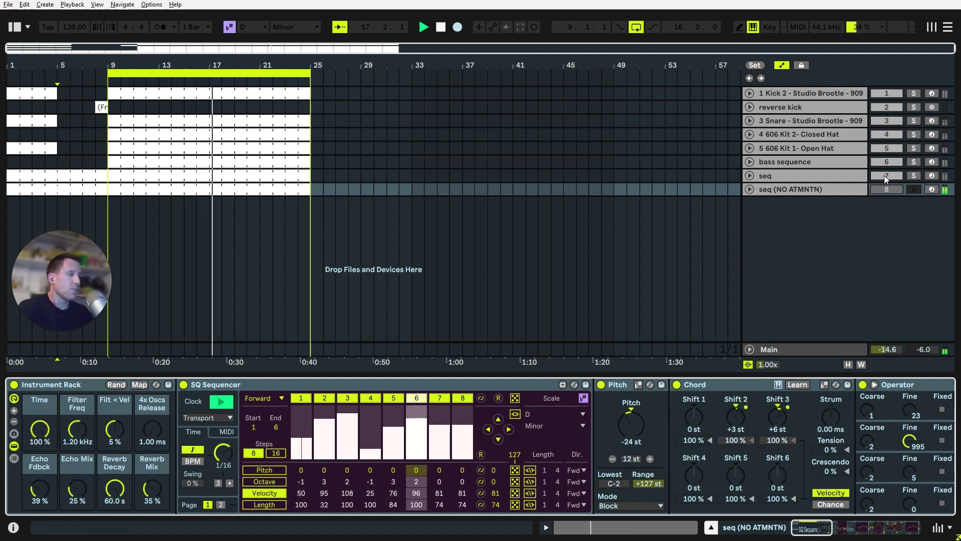
pyautogui.click(913, 189)
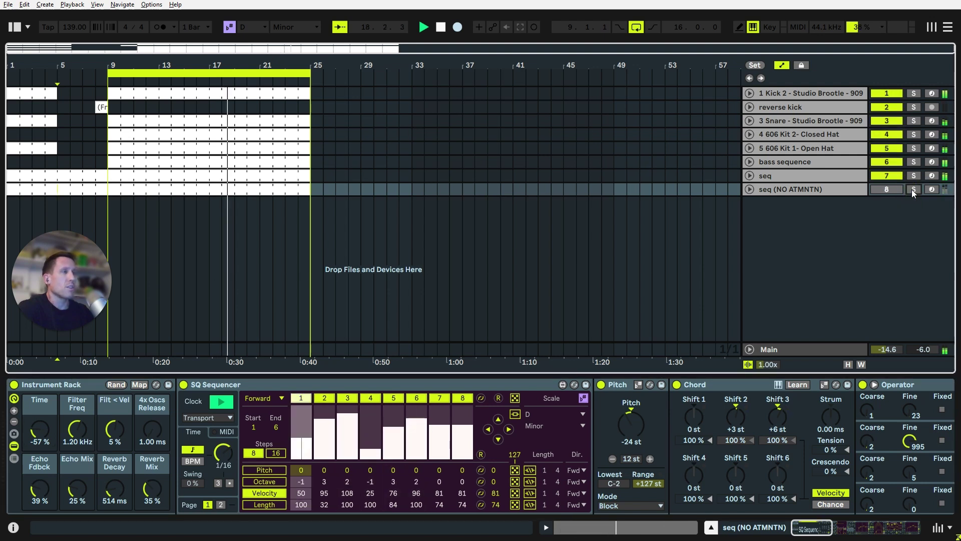
pyautogui.click(912, 189)
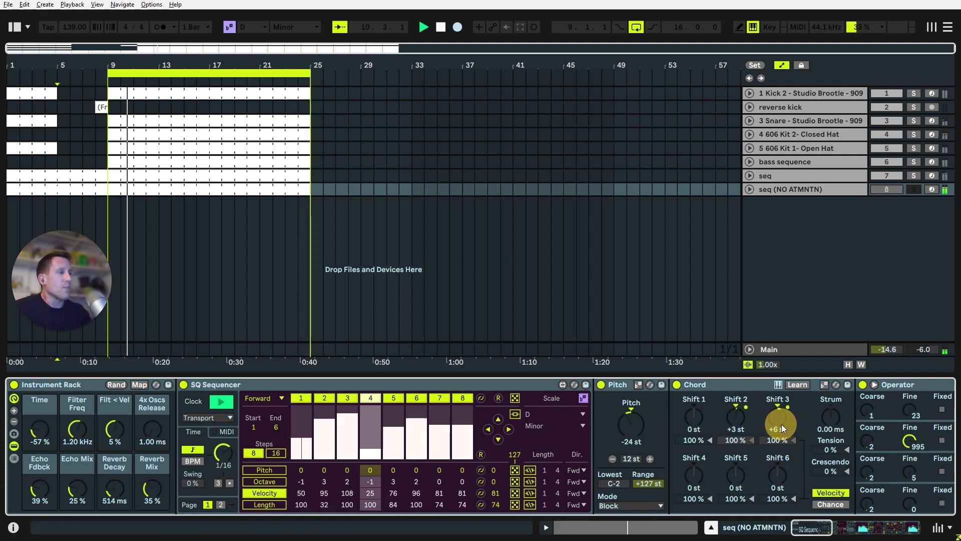
# Review the Chord shift settings and Operator's envelope and filter settings, and return to the sequencer devices
pyautogui.moveTo(782, 425); pyautogui.dragTo(782, 422)
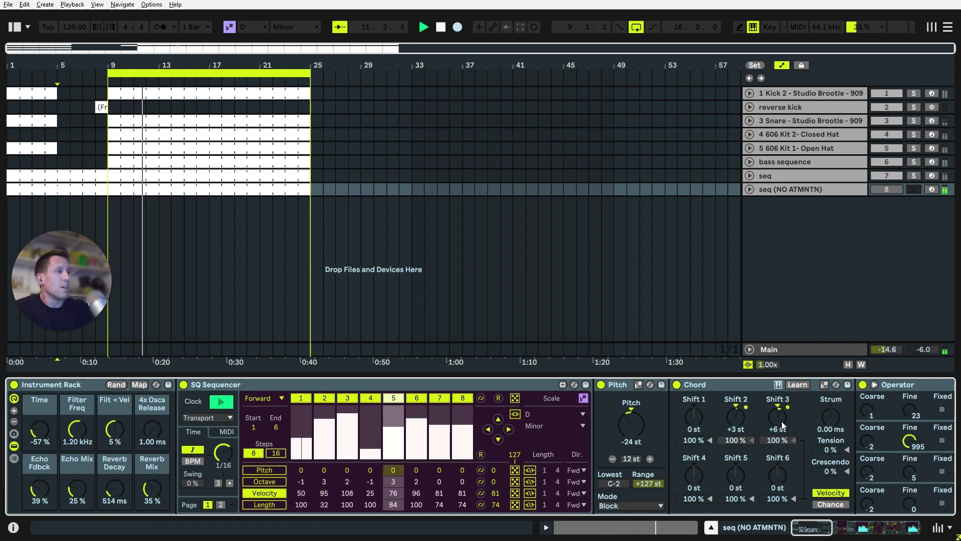
pyautogui.click(843, 530)
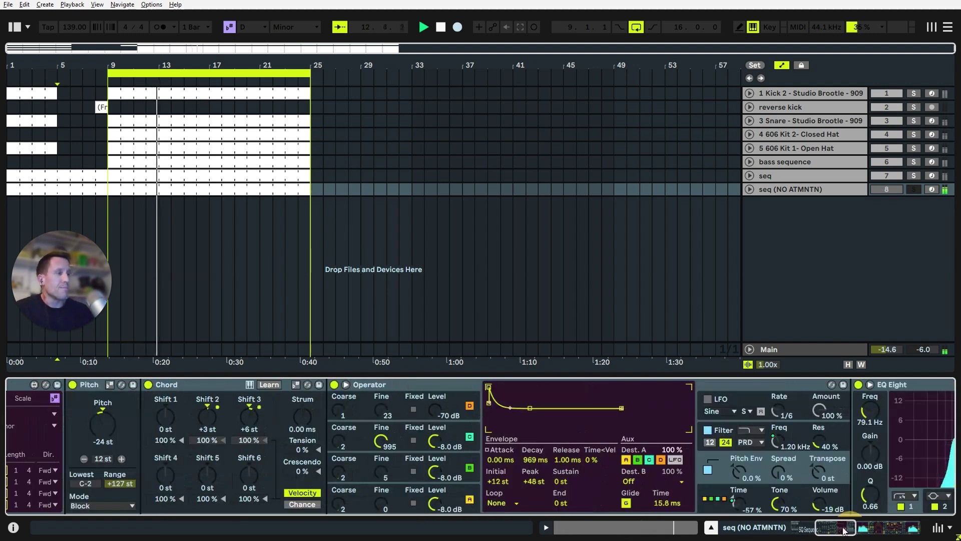
pyautogui.click(811, 529)
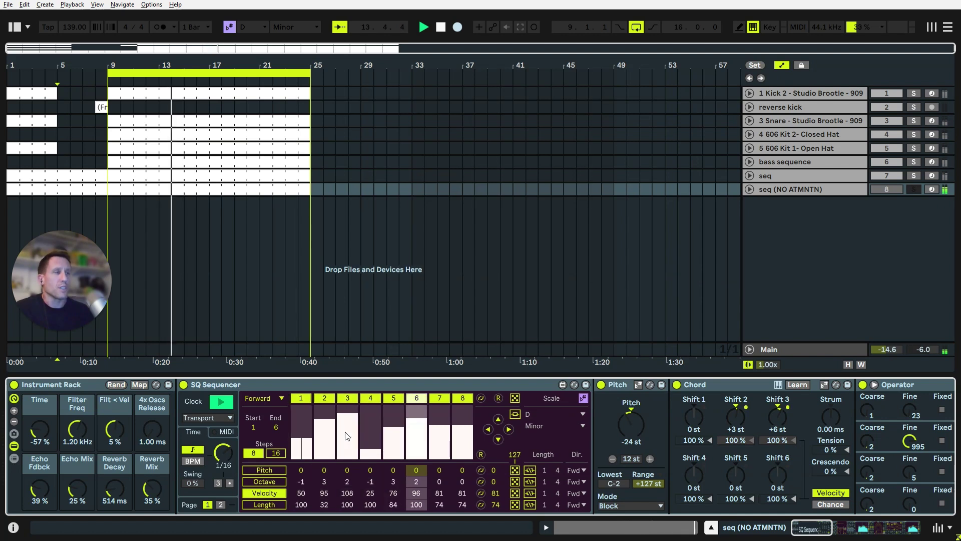
# Set sequencer step 3's velocity to 90 and compare the full mix with the soloed chord stab
pyautogui.moveTo(349, 435)
pyautogui.mouseDown()
pyautogui.moveTo(355, 451)
pyautogui.moveTo(359, 396)
pyautogui.moveTo(356, 420)
pyautogui.mouseUp()
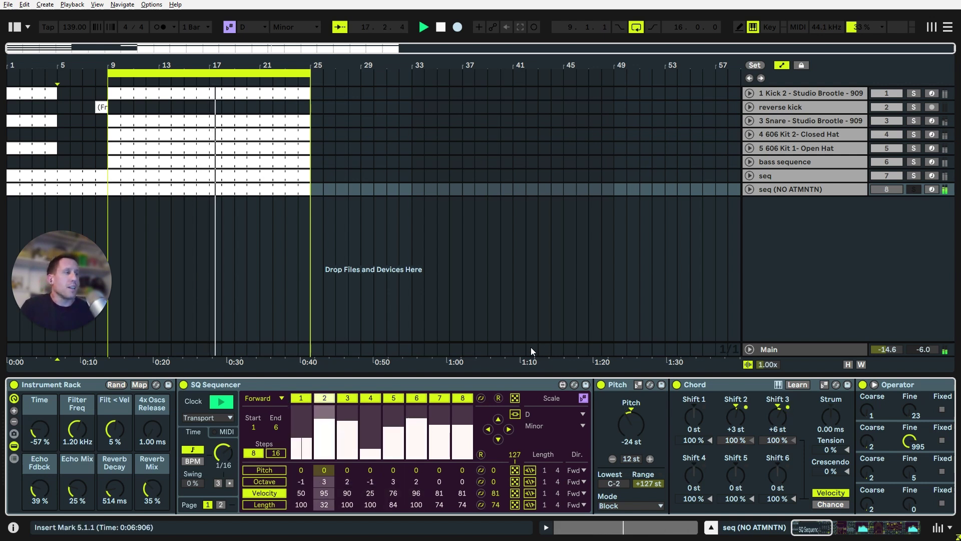
pyautogui.click(914, 189)
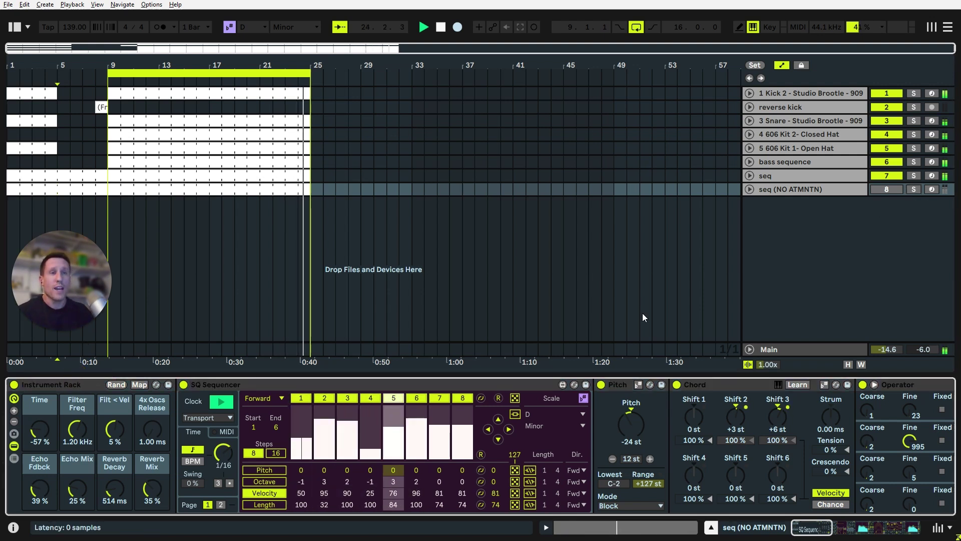
pyautogui.click(909, 191)
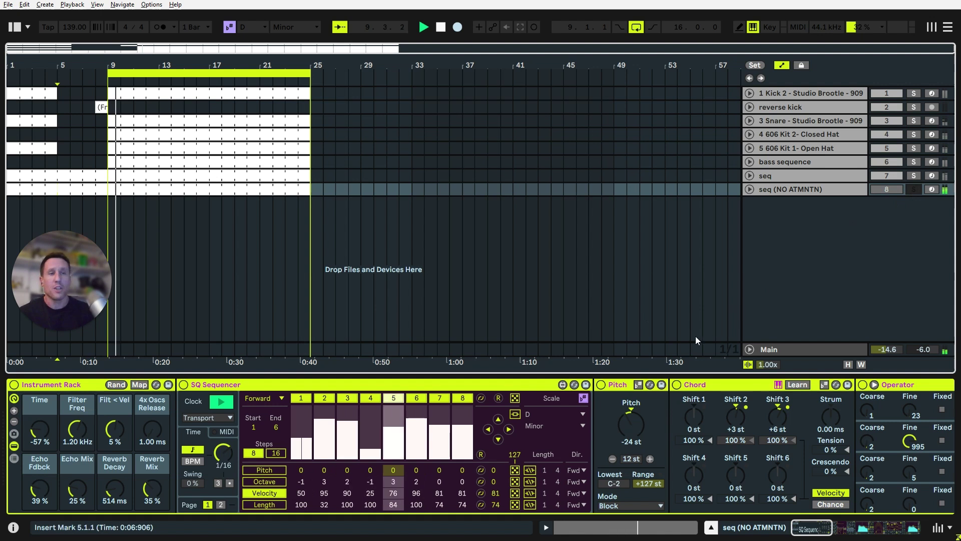